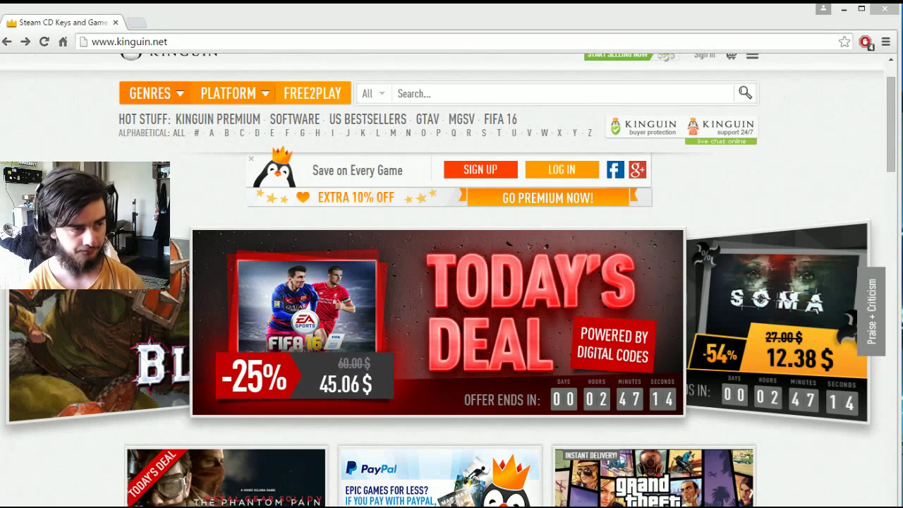
Reload kinguin.net from the address bar to show the full header and Paper Soccer Cup banner
{"action": "left_click", "coordinate": [163, 41]}
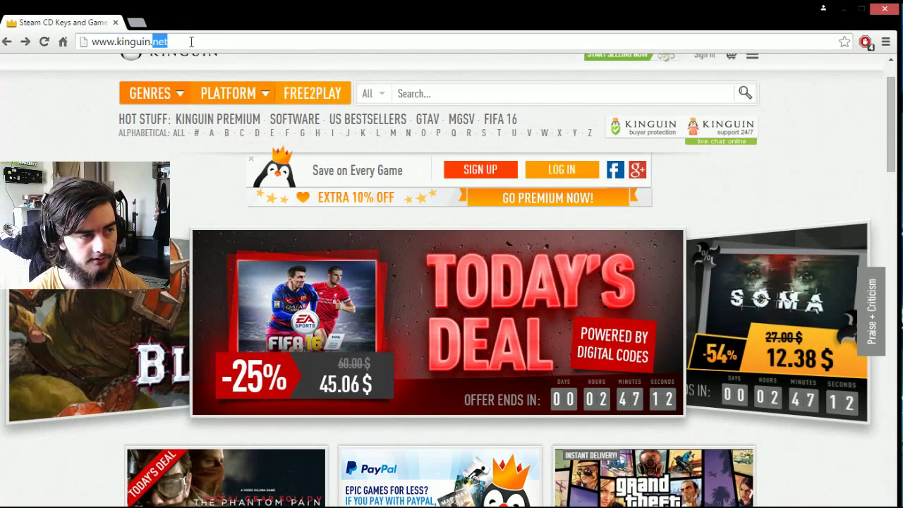
{"action": "key", "text": "Return"}
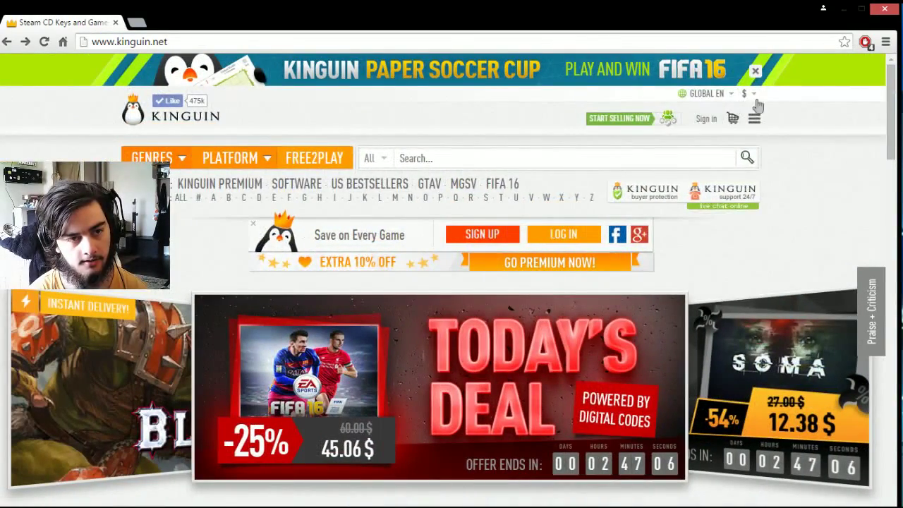
{"action": "left_click", "coordinate": [750, 93]}
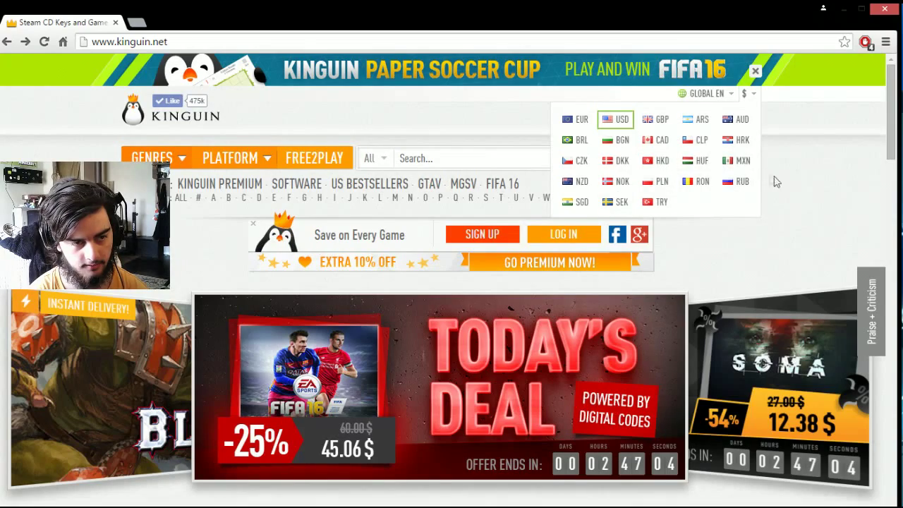
{"action": "left_click", "coordinate": [805, 162]}
{"action": "scroll", "coordinate": [805, 183], "scroll_direction": "down", "scroll_amount": 1}
{"action": "scroll", "coordinate": [805, 184], "scroll_direction": "up", "scroll_amount": 1}
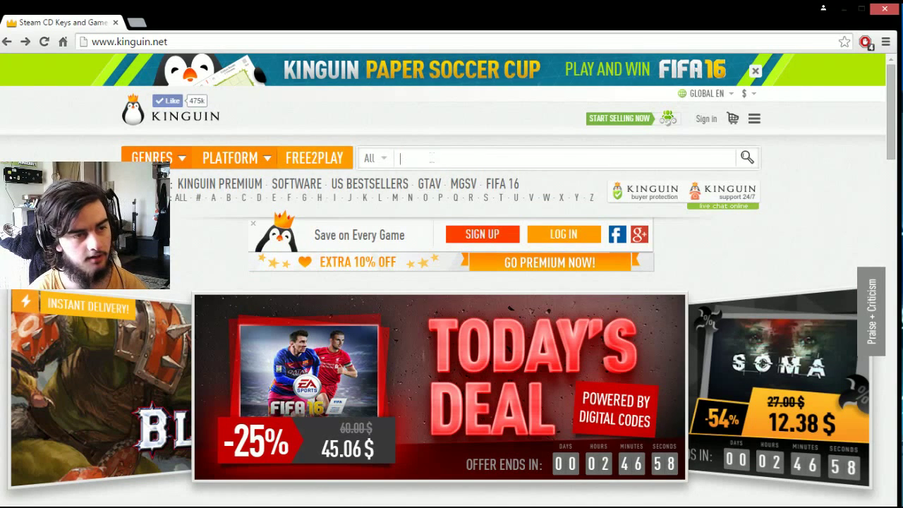
{"action": "type", "text": "Call of"}
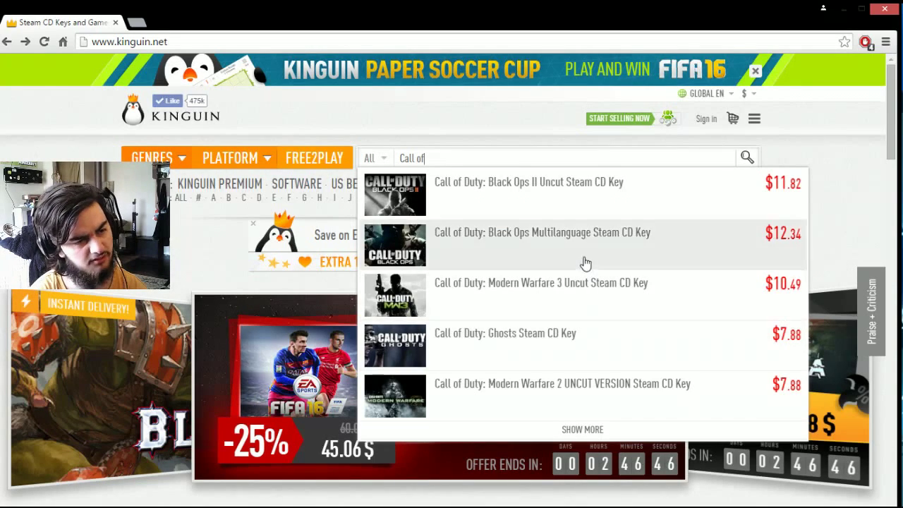
{"action": "scroll", "coordinate": [593, 282], "scroll_direction": "down", "scroll_amount": 1}
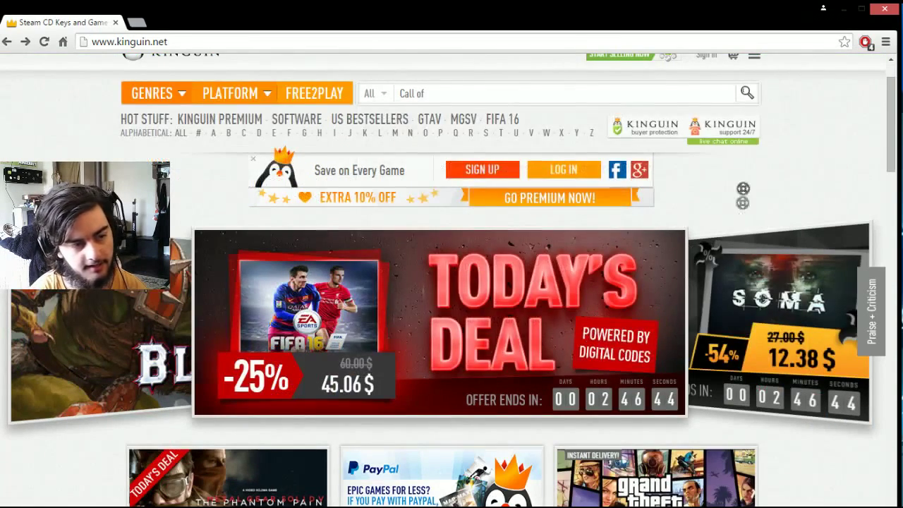
{"action": "scroll", "coordinate": [721, 180], "scroll_direction": "up", "scroll_amount": 1}
Open the GTAV page from Hot Stuff to browse GTA V keys and Shark Cash Cards
{"action": "left_click", "coordinate": [431, 174]}
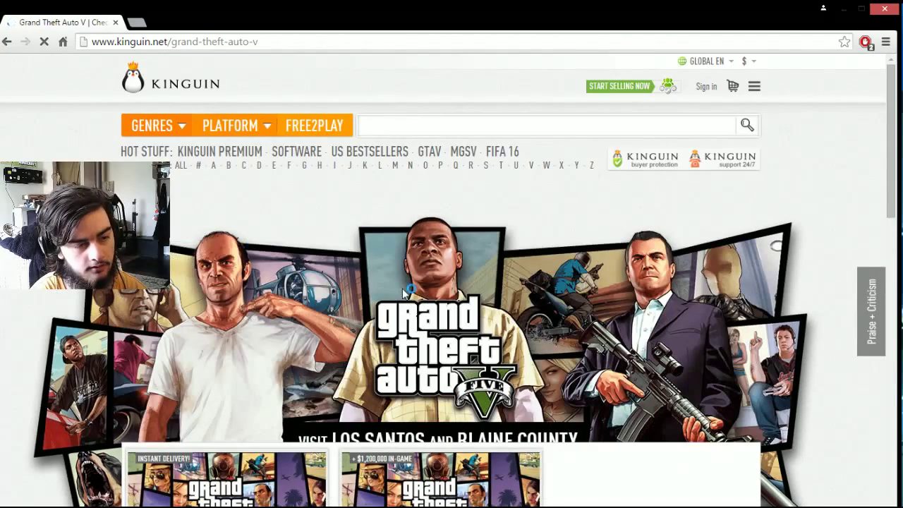
{"action": "left_click_drag", "start_coordinate": [894, 150], "coordinate": [883, 300]}
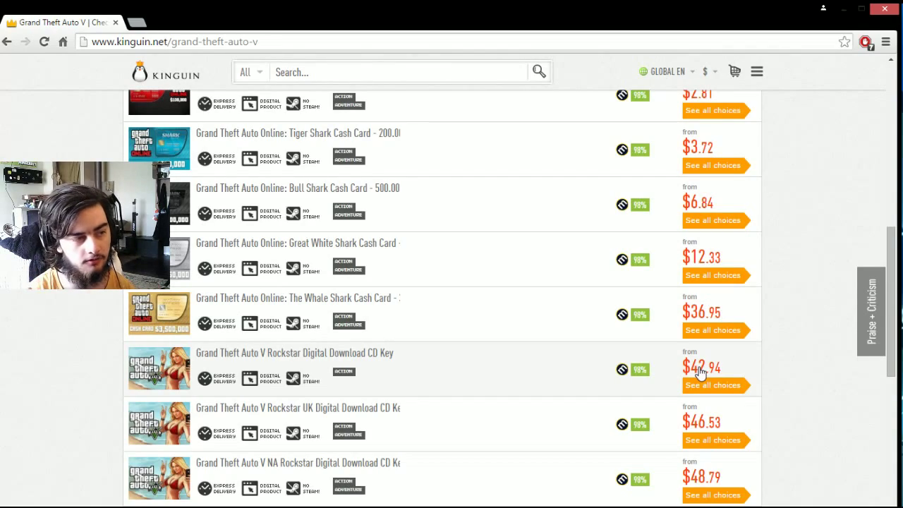
{"action": "scroll", "coordinate": [783, 424], "scroll_direction": "up", "scroll_amount": 15}
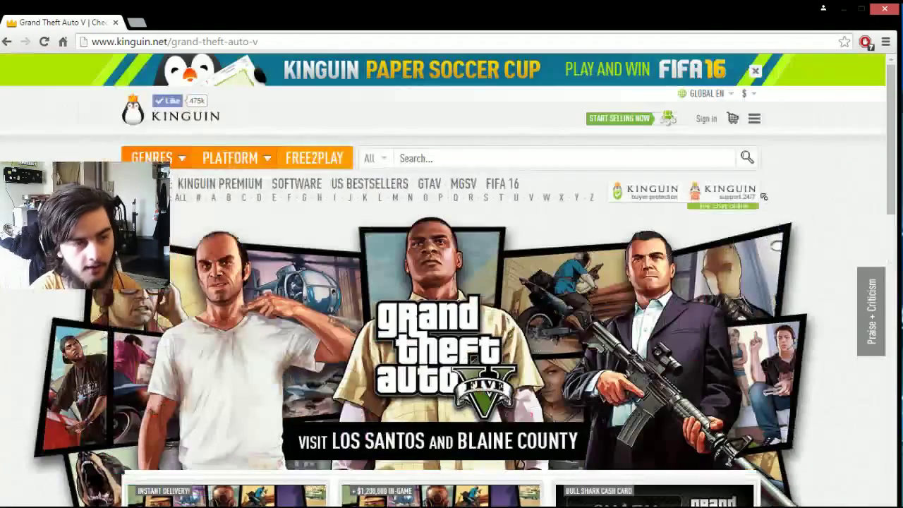
Go back to the Kinguin home page via the logo to browse the Bestsellers list
{"action": "left_click", "coordinate": [170, 122]}
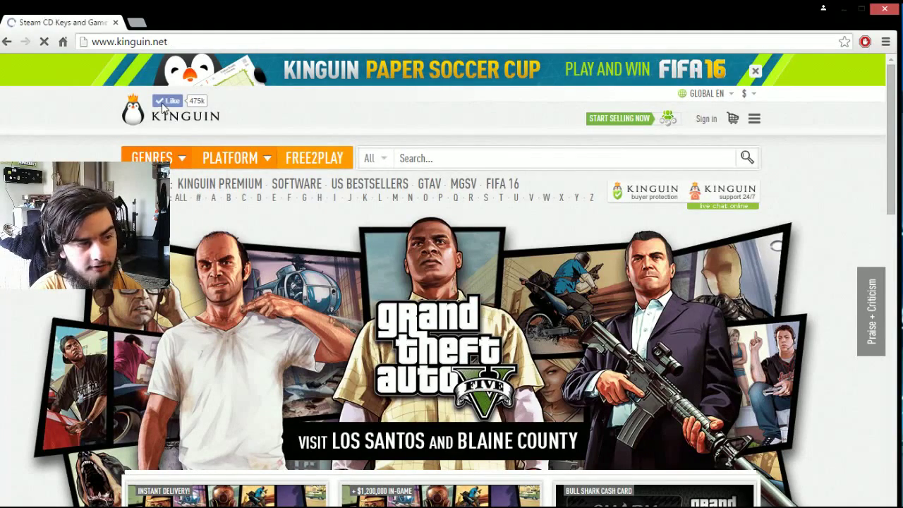
{"action": "scroll", "coordinate": [349, 152], "scroll_direction": "down", "scroll_amount": 1}
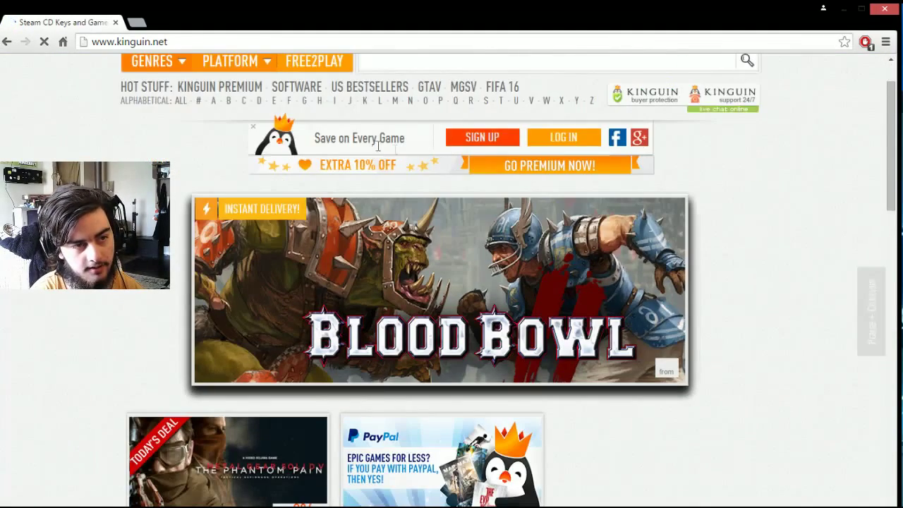
{"action": "scroll", "coordinate": [440, 182], "scroll_direction": "down", "scroll_amount": 3}
{"action": "scroll", "coordinate": [440, 182], "scroll_direction": "down", "scroll_amount": 2}
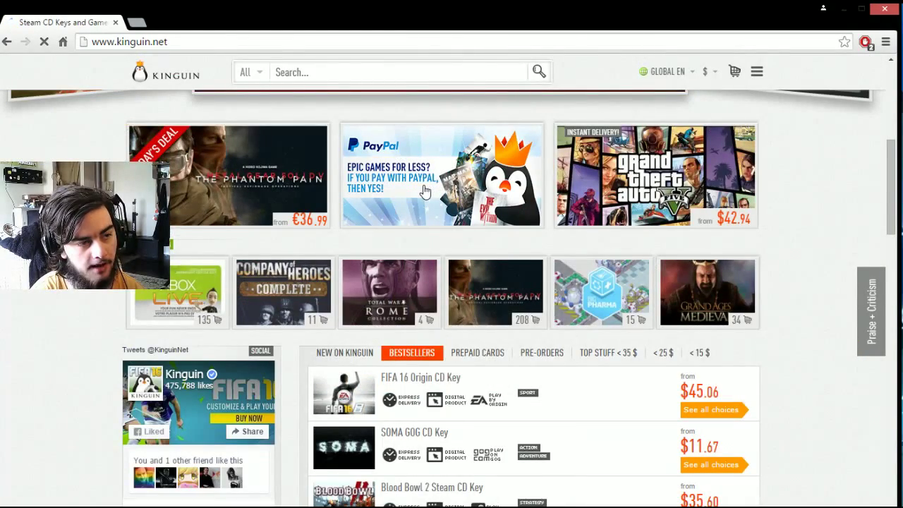
{"action": "scroll", "coordinate": [426, 190], "scroll_direction": "down", "scroll_amount": 2}
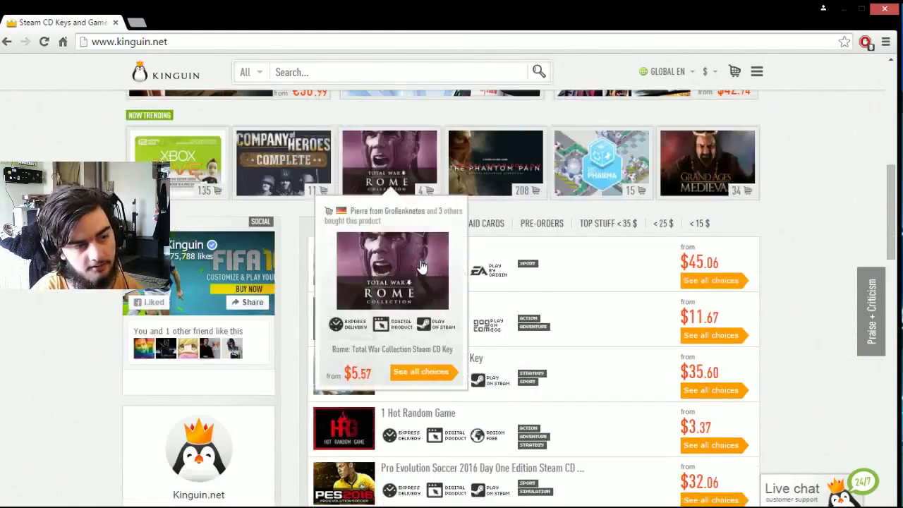
{"action": "scroll", "coordinate": [816, 214], "scroll_direction": "down", "scroll_amount": 2}
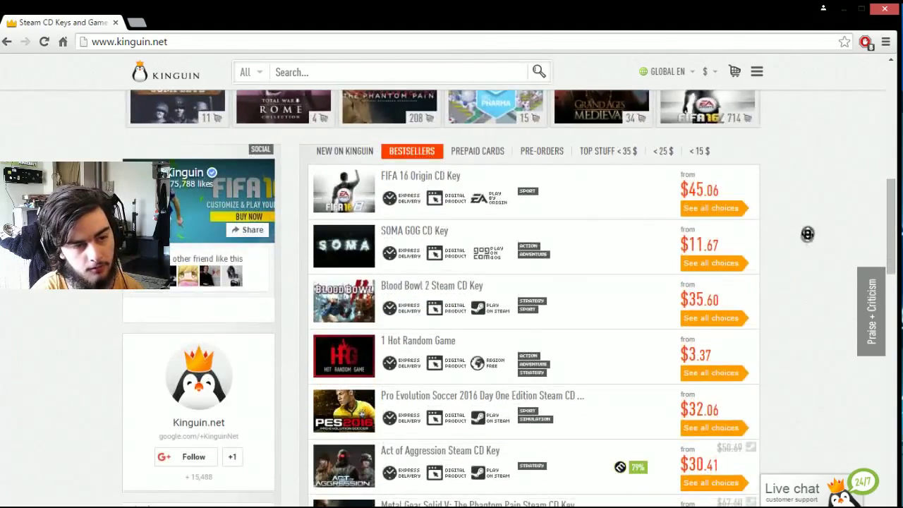
{"action": "scroll", "coordinate": [812, 226], "scroll_direction": "down", "scroll_amount": 4}
{"action": "scroll", "coordinate": [789, 263], "scroll_direction": "down", "scroll_amount": 1}
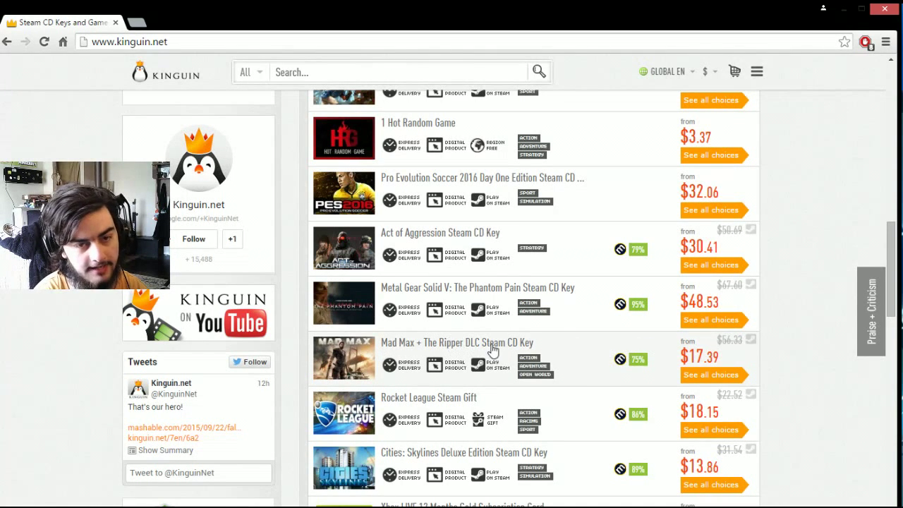
{"action": "scroll", "coordinate": [729, 346], "scroll_direction": "down", "scroll_amount": 2}
{"action": "scroll", "coordinate": [762, 324], "scroll_direction": "down", "scroll_amount": 2}
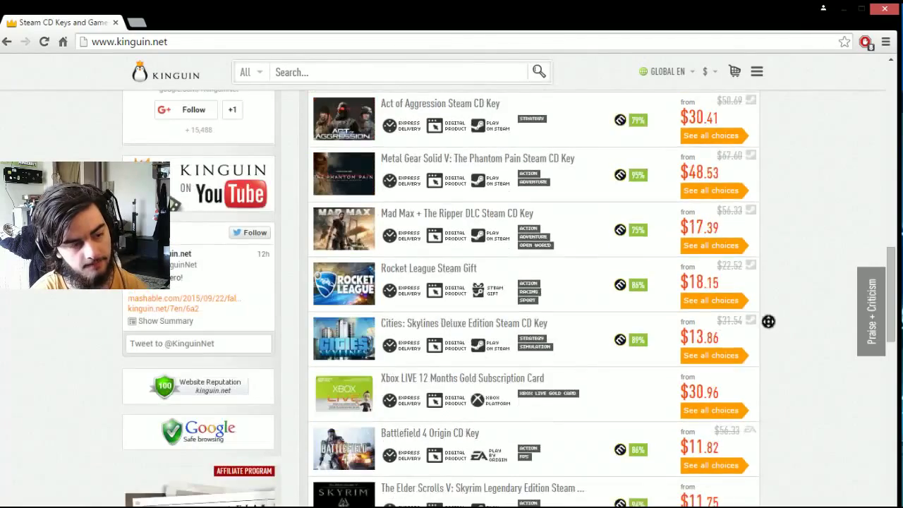
{"action": "scroll", "coordinate": [776, 346], "scroll_direction": "down", "scroll_amount": 2}
{"action": "scroll", "coordinate": [789, 283], "scroll_direction": "down", "scroll_amount": 1}
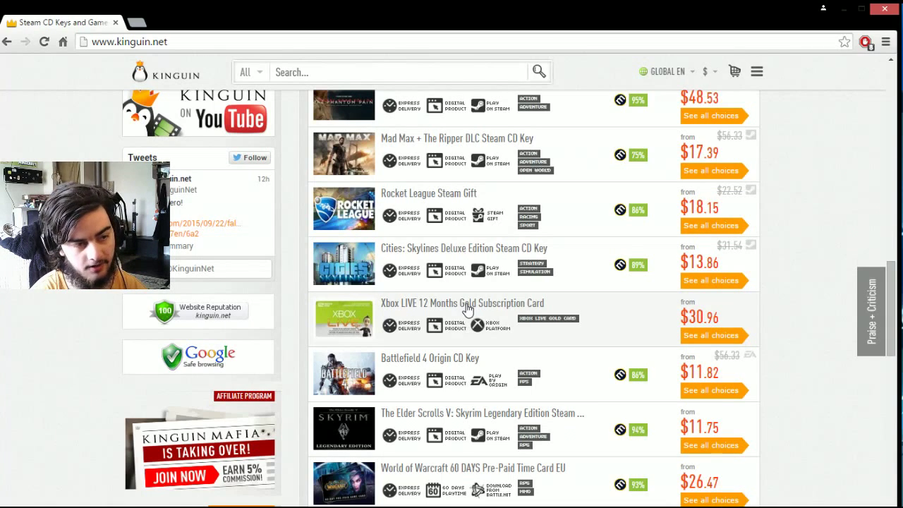
{"action": "scroll", "coordinate": [811, 395], "scroll_direction": "down", "scroll_amount": 2}
{"action": "scroll", "coordinate": [773, 403], "scroll_direction": "down", "scroll_amount": 2}
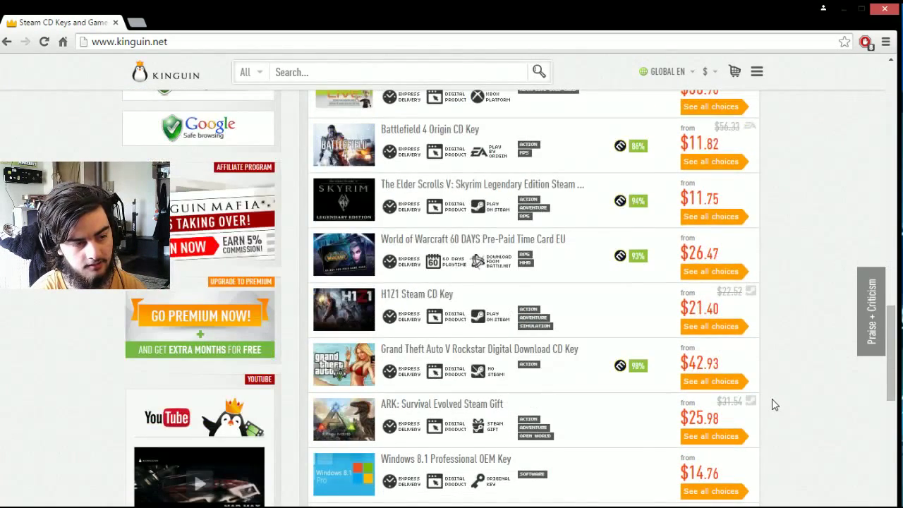
{"action": "scroll", "coordinate": [773, 404], "scroll_direction": "down", "scroll_amount": 1}
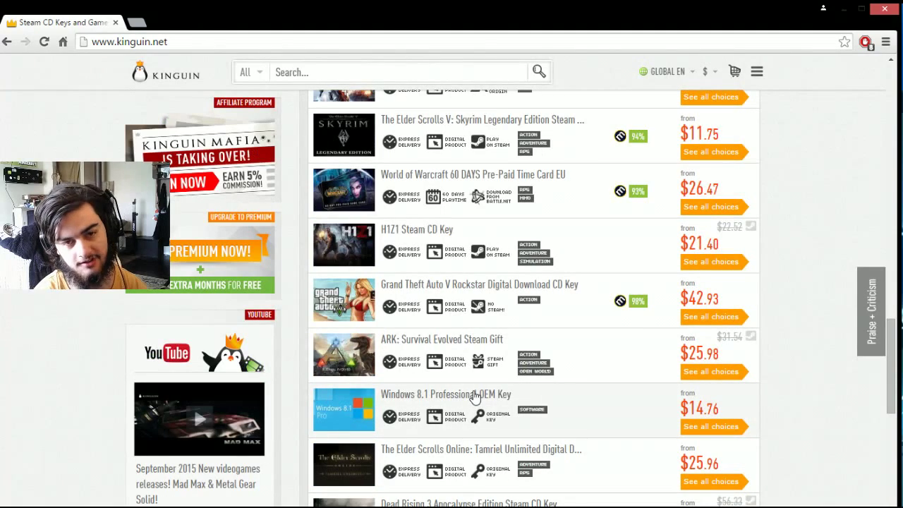
{"action": "scroll", "coordinate": [474, 397], "scroll_direction": "down", "scroll_amount": 1}
{"action": "scroll", "coordinate": [494, 381], "scroll_direction": "down", "scroll_amount": 1}
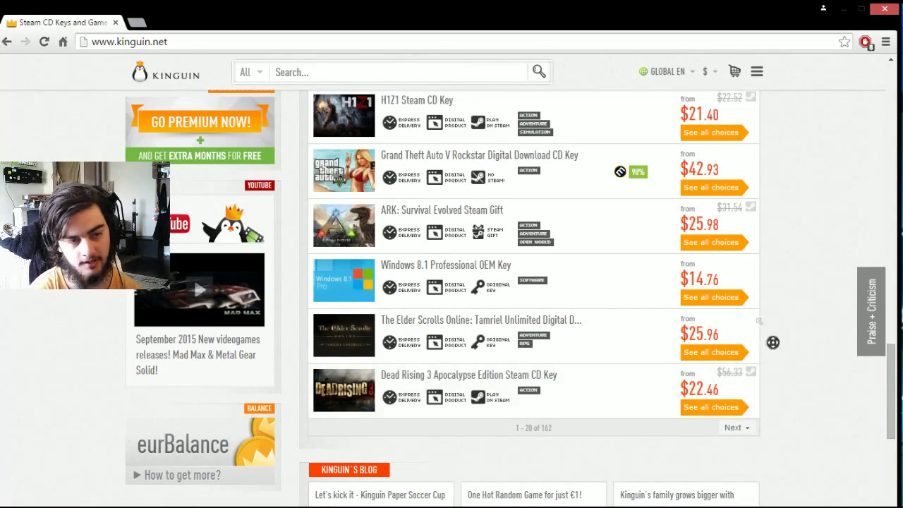
{"action": "scroll", "coordinate": [797, 374], "scroll_direction": "up", "scroll_amount": 10}
{"action": "scroll", "coordinate": [776, 282], "scroll_direction": "up", "scroll_amount": 10}
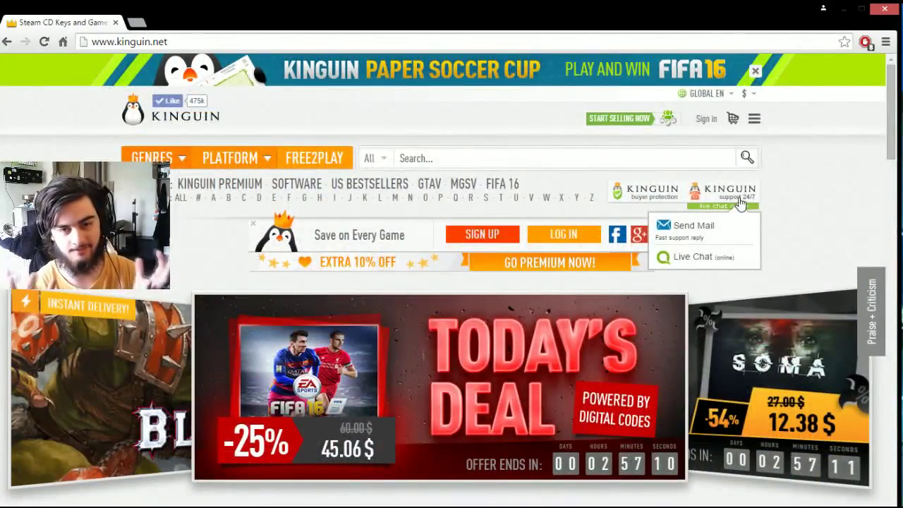